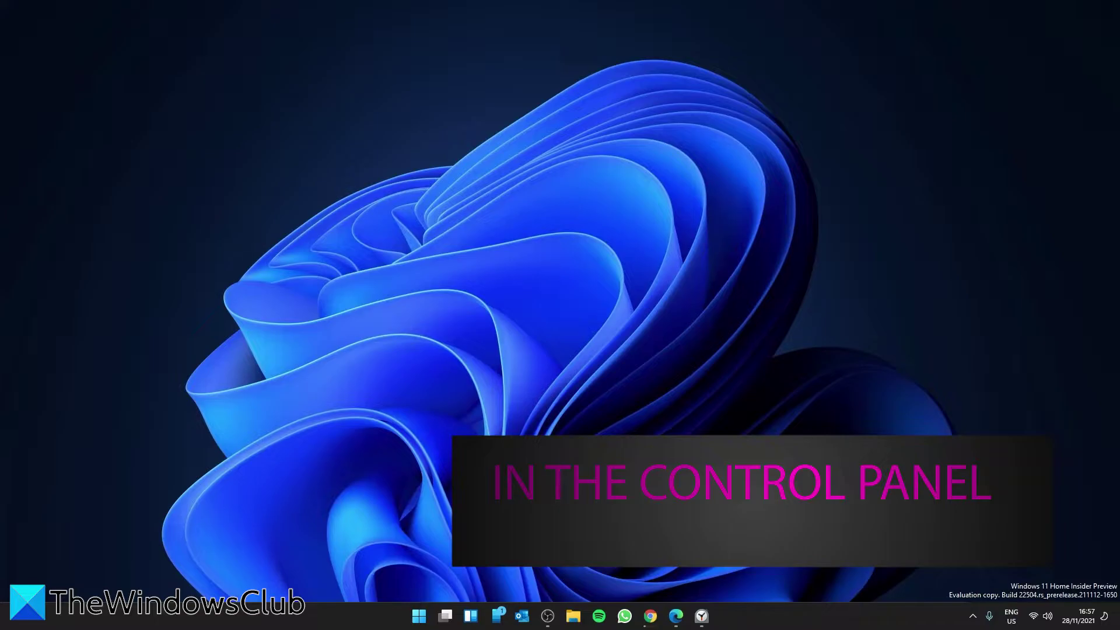
Step: Launch Control Panel from Start and open User Accounts via All Control Panel Items
{"action": "key", "text": "super"}
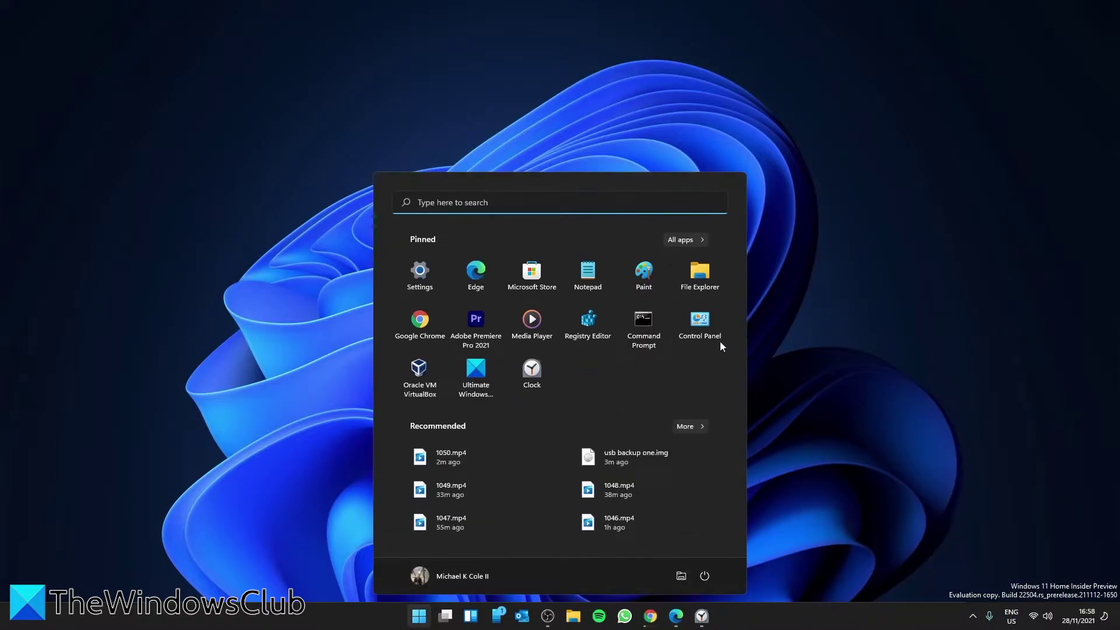
{"action": "left_click", "coordinate": [708, 345]}
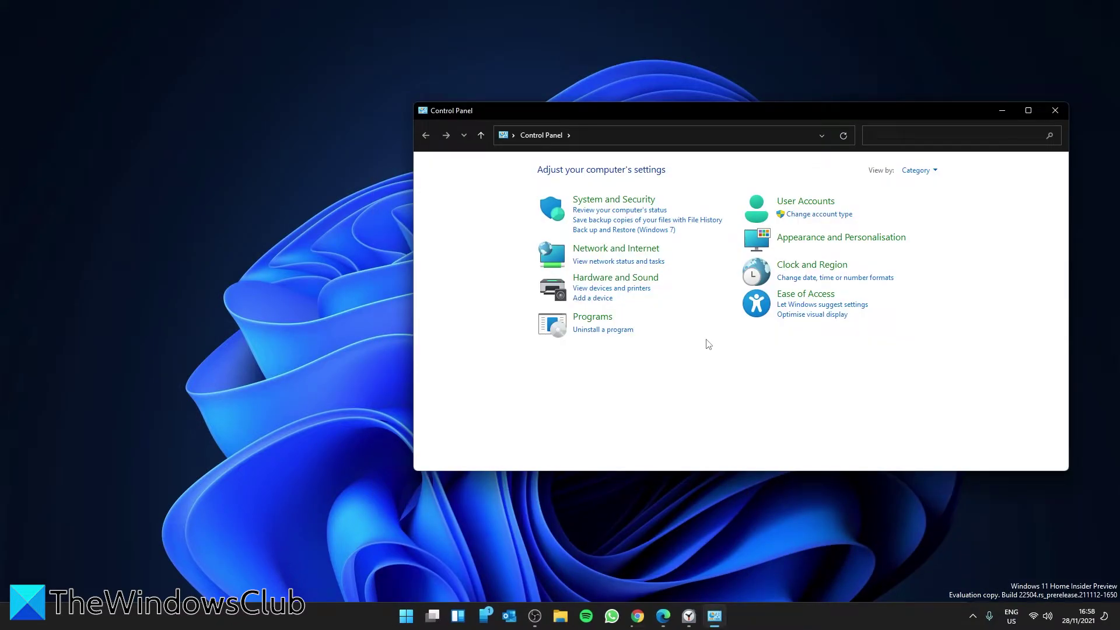
{"action": "left_click", "coordinate": [568, 135]}
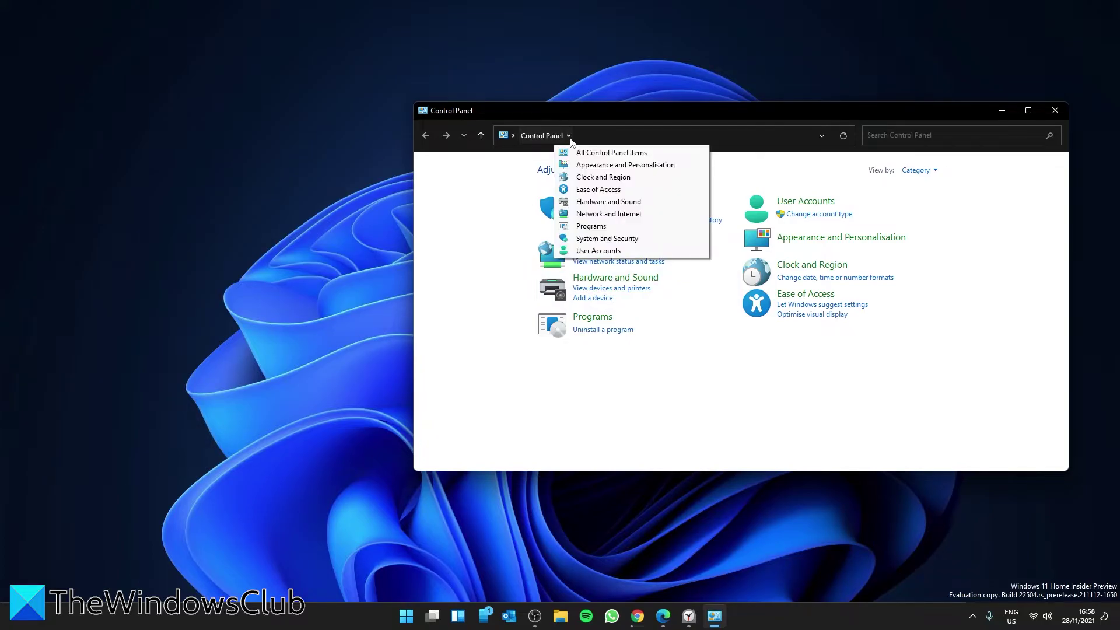
{"action": "left_click", "coordinate": [578, 153]}
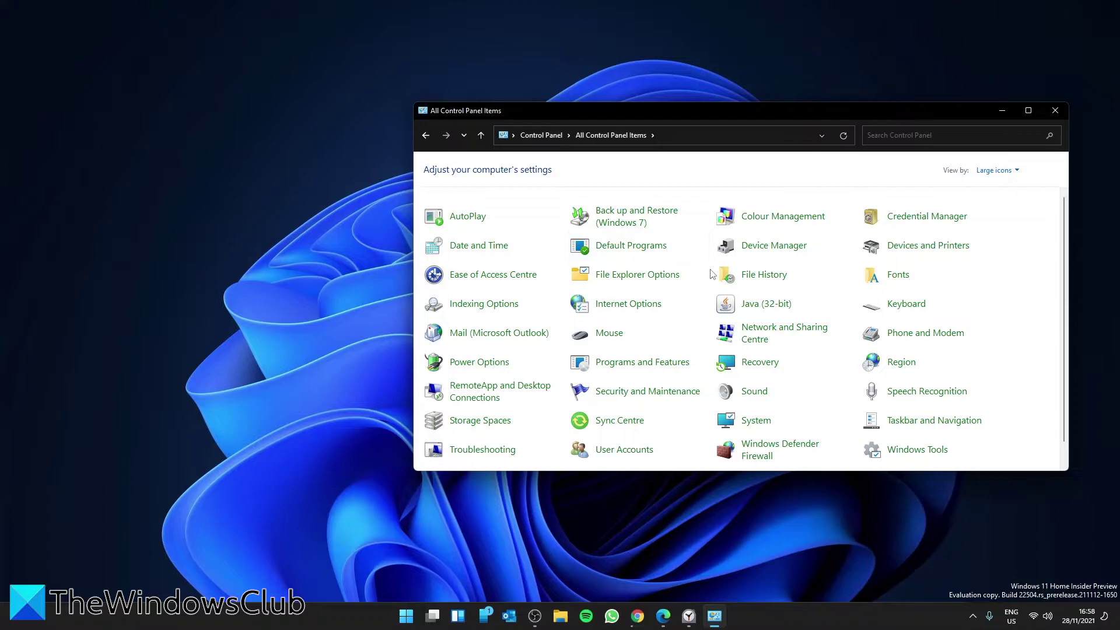
{"action": "left_click", "coordinate": [617, 453]}
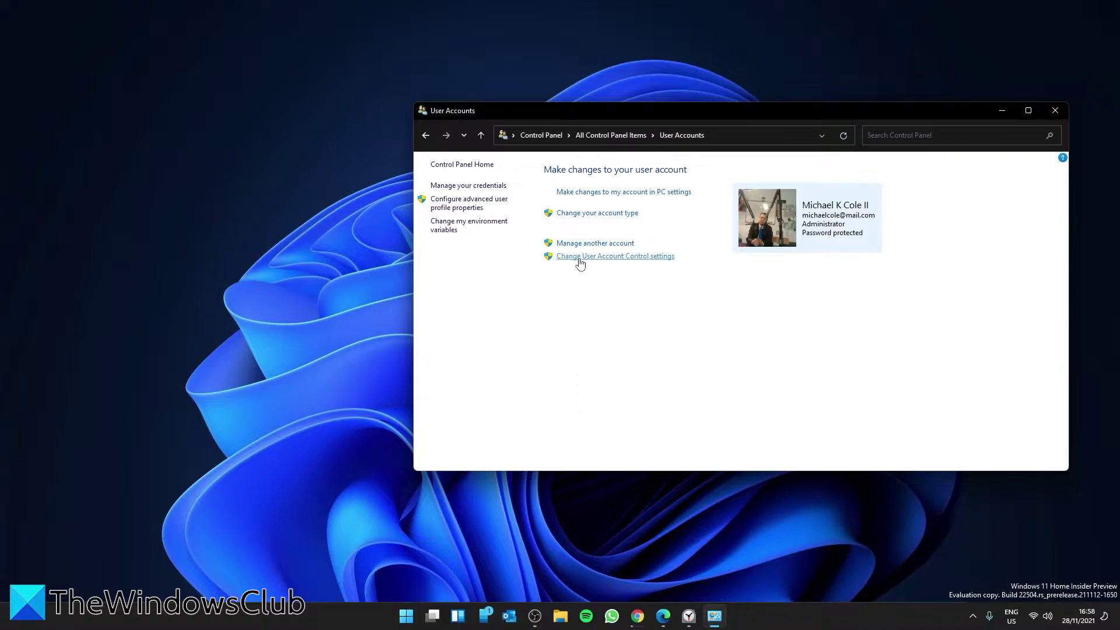
Step: Cycle the UAC slider through Always notify, no-dim and Never notify, ending on the default level
{"action": "left_click", "coordinate": [651, 257]}
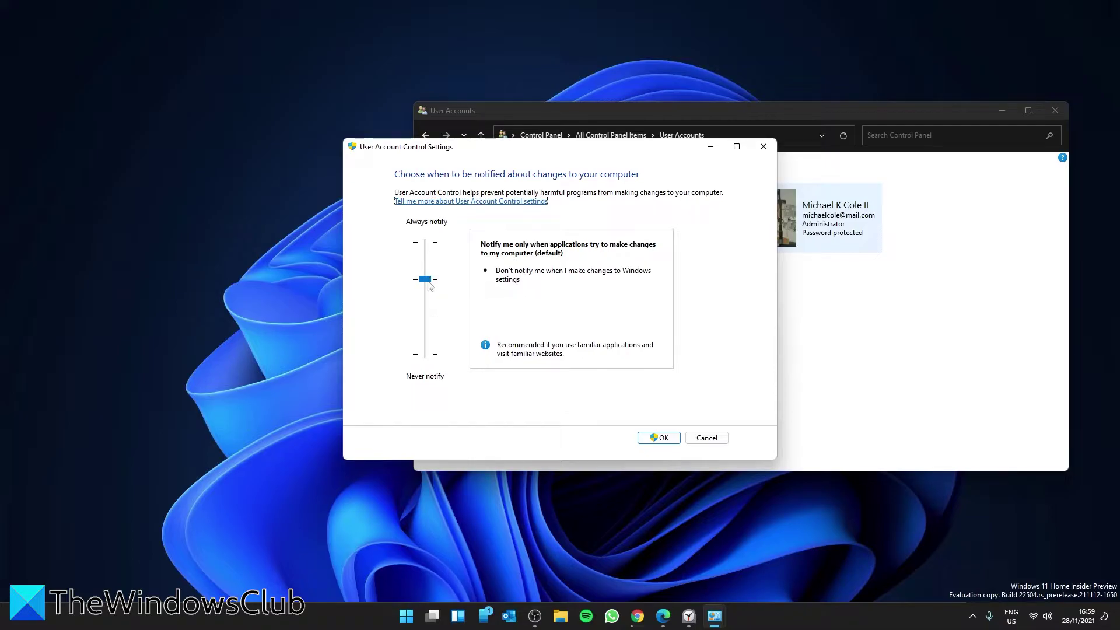
{"action": "left_click_drag", "start_coordinate": [429, 286], "coordinate": [425, 242]}
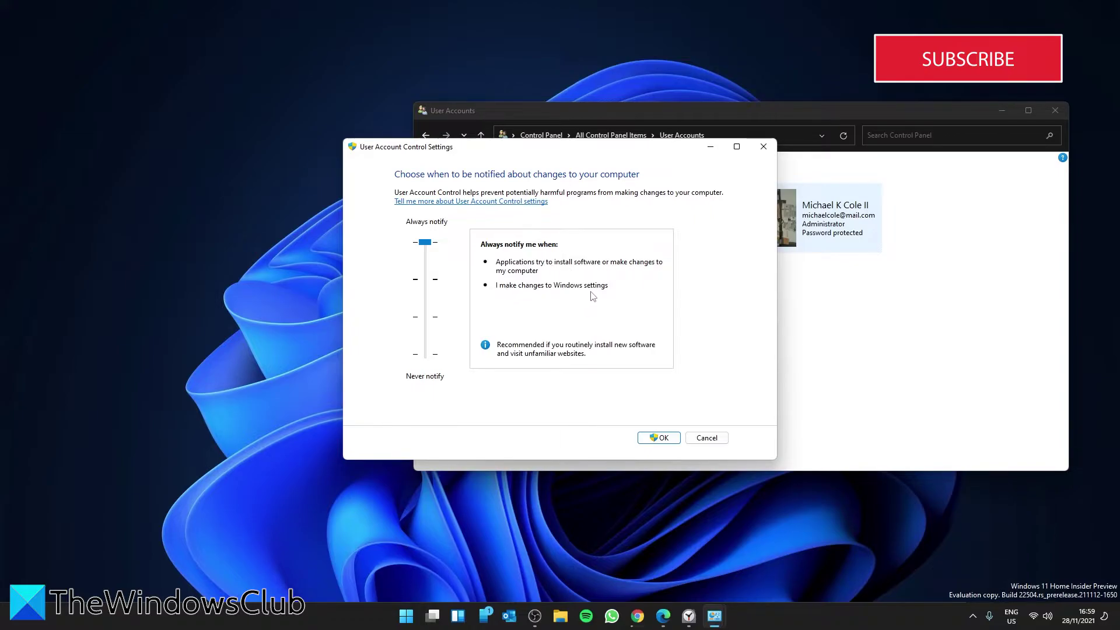
{"action": "left_click", "coordinate": [425, 284]}
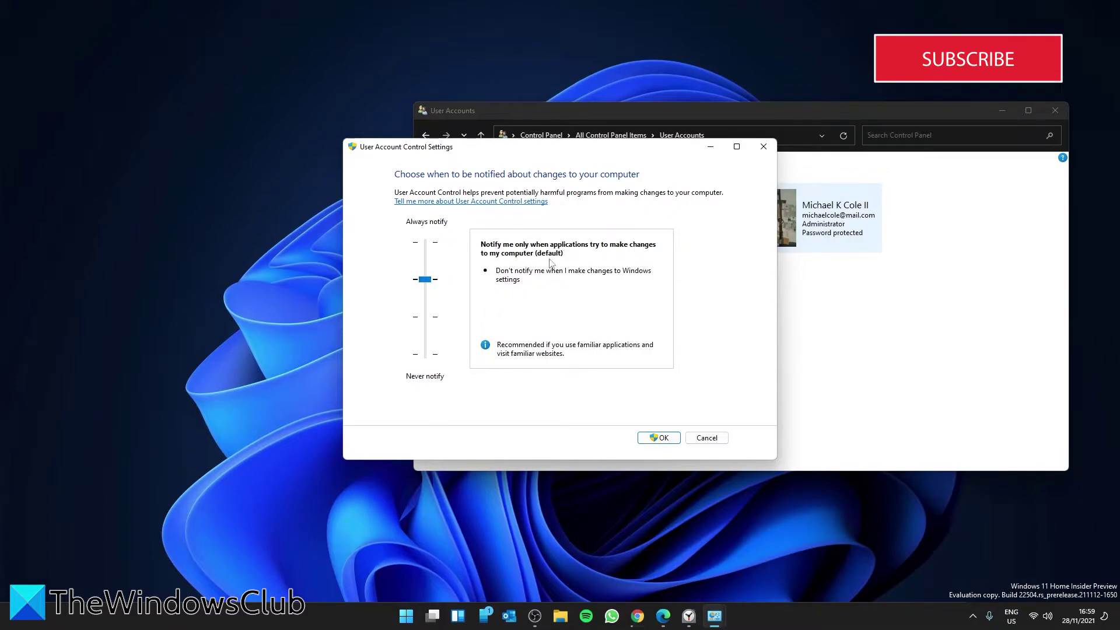
{"action": "left_click", "coordinate": [423, 318]}
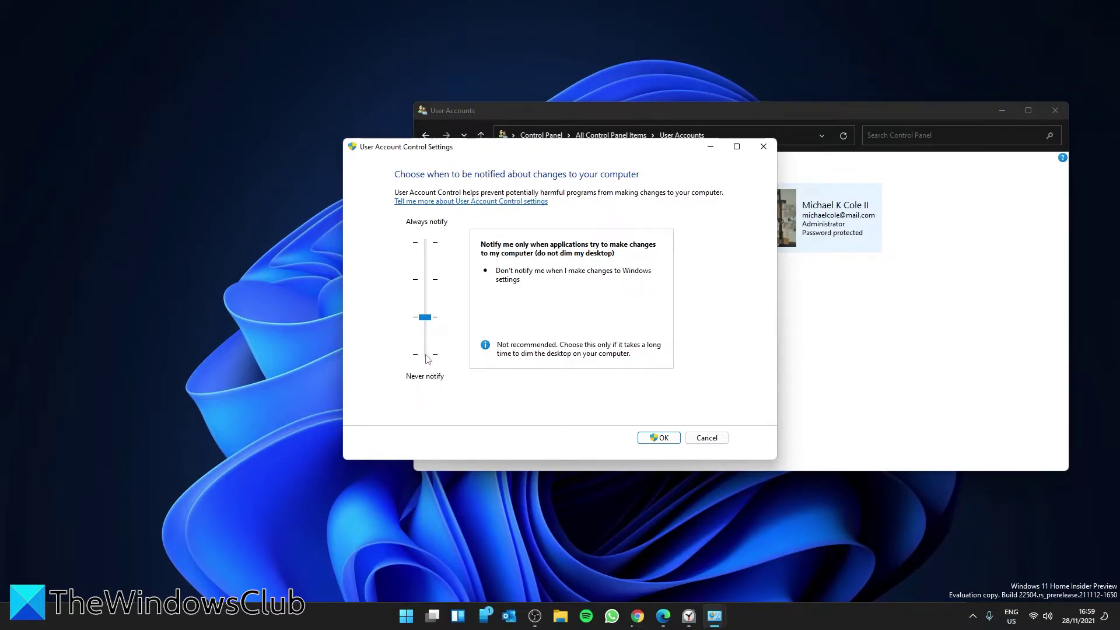
{"action": "left_click", "coordinate": [426, 354]}
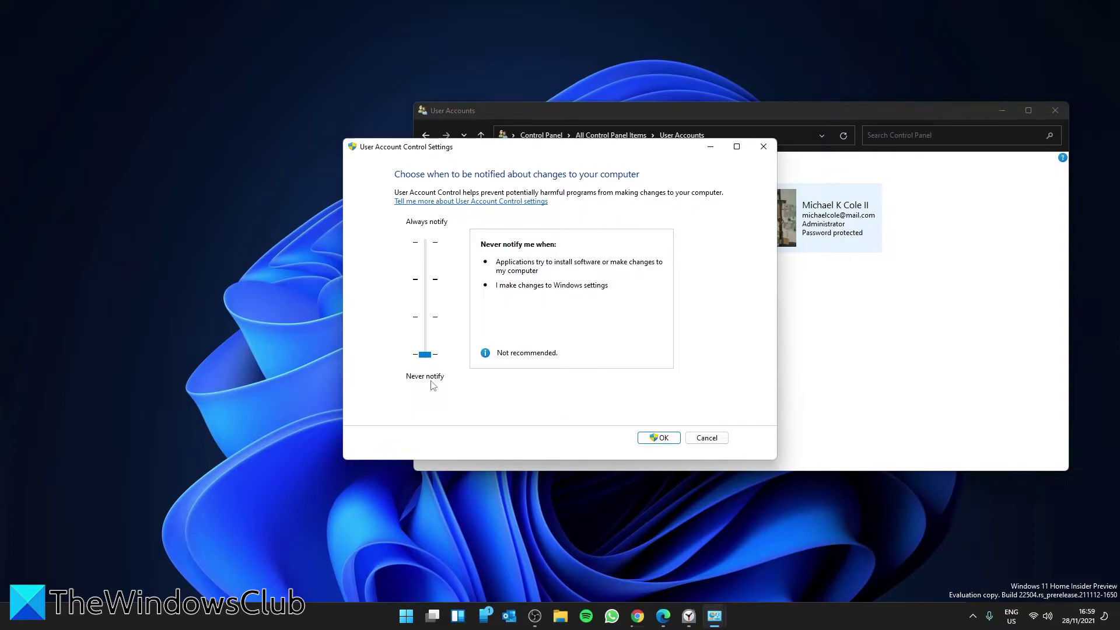
{"action": "left_click", "coordinate": [425, 284]}
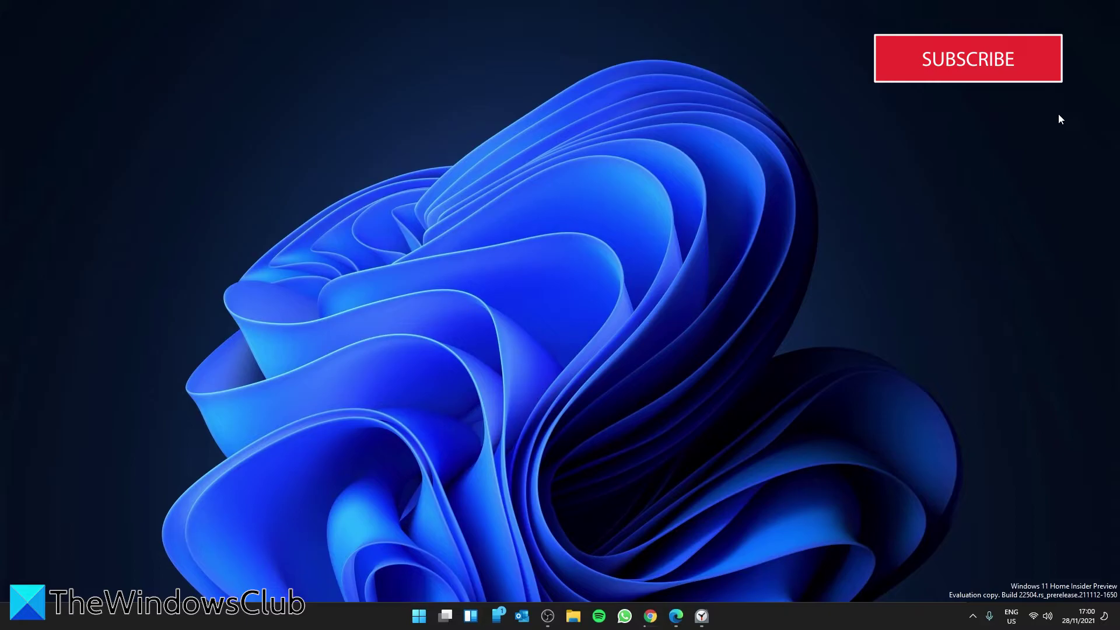
Step: Open the Start menu to reach the Registry Editor tile
{"action": "left_click", "coordinate": [419, 616]}
Step: Launch Registry Editor and expand HKEY_LOCAL_MACHINE\SOFTWARE\Microsoft
{"action": "left_click", "coordinate": [588, 321]}
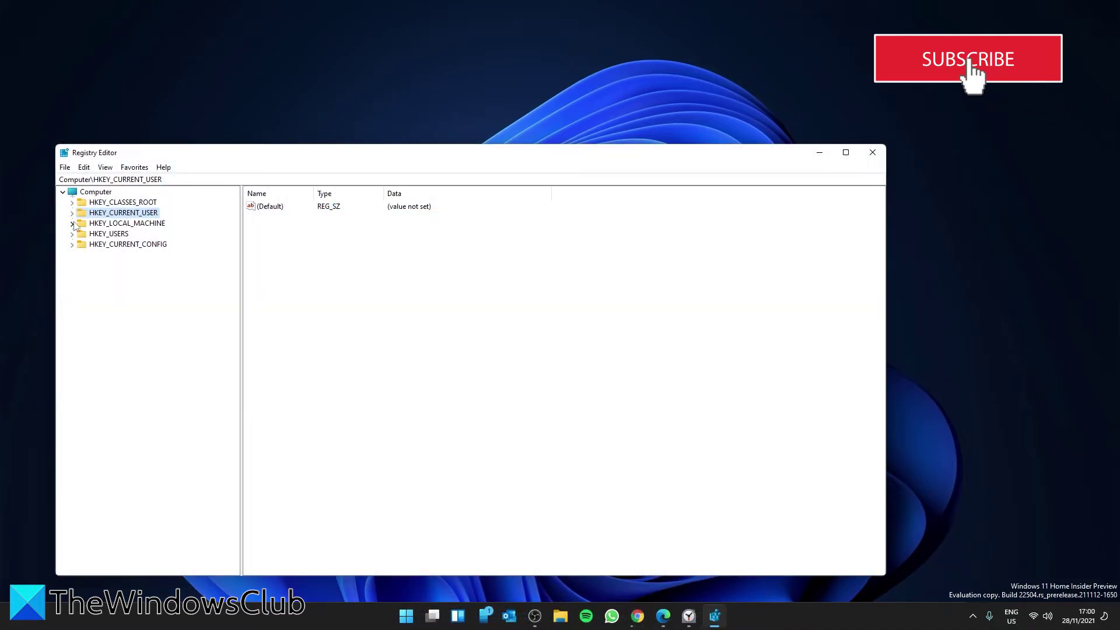
{"action": "left_click", "coordinate": [71, 224]}
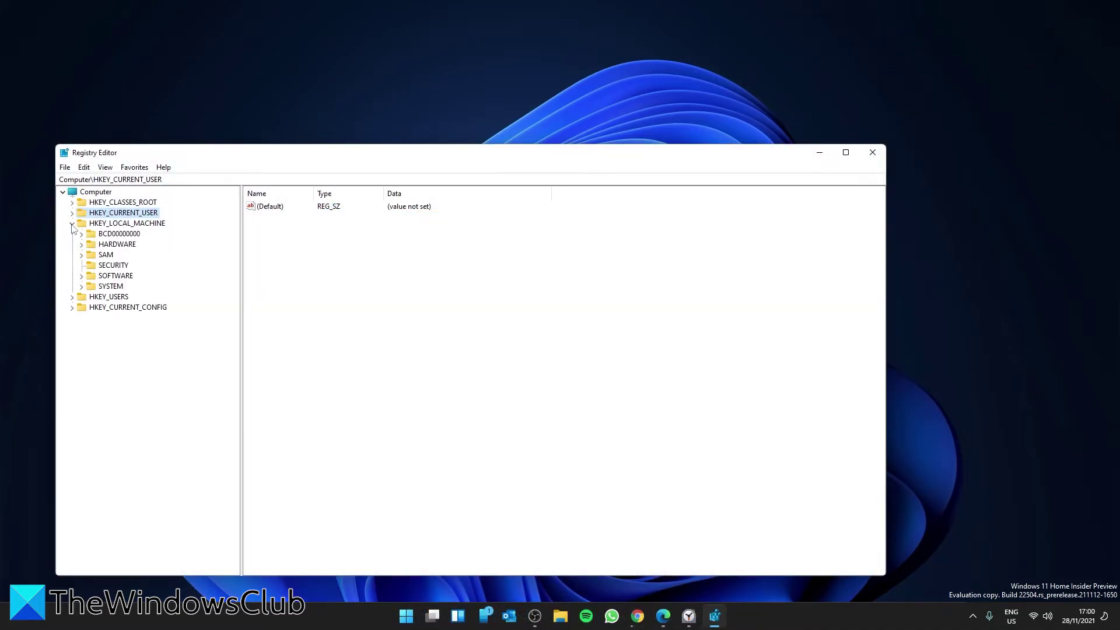
{"action": "left_click", "coordinate": [82, 276]}
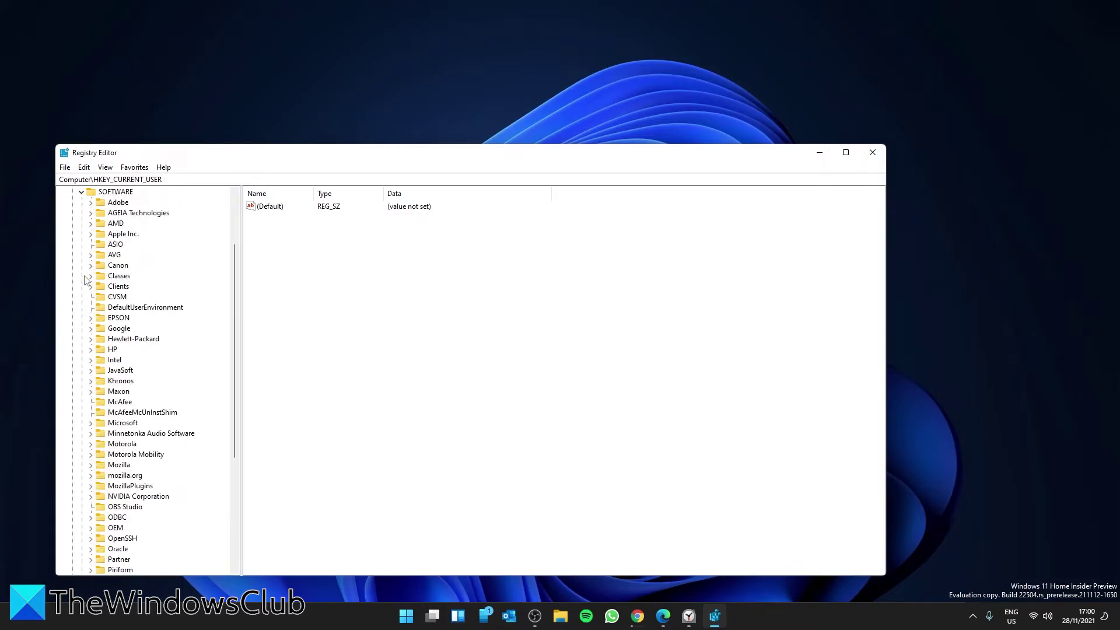
{"action": "left_click", "coordinate": [90, 423]}
{"action": "scroll", "coordinate": [105, 444], "scroll_direction": "up", "scroll_amount": 2}
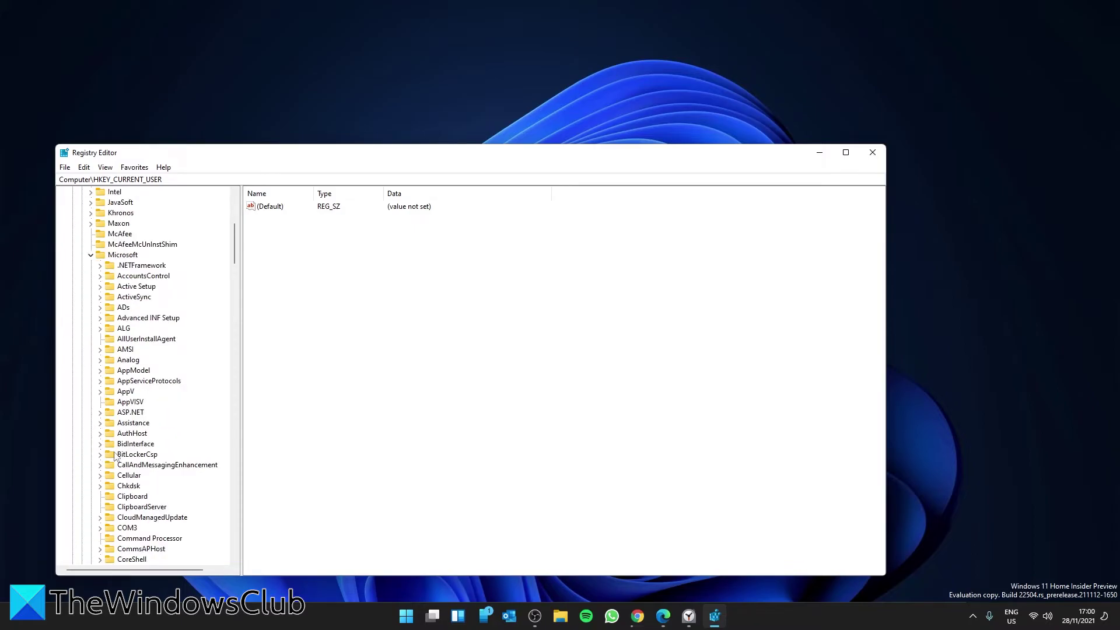
{"action": "scroll", "coordinate": [115, 455], "scroll_direction": "down", "scroll_amount": 3}
{"action": "scroll", "coordinate": [115, 443], "scroll_direction": "down", "scroll_amount": 5}
{"action": "scroll", "coordinate": [115, 429], "scroll_direction": "down", "scroll_amount": 7}
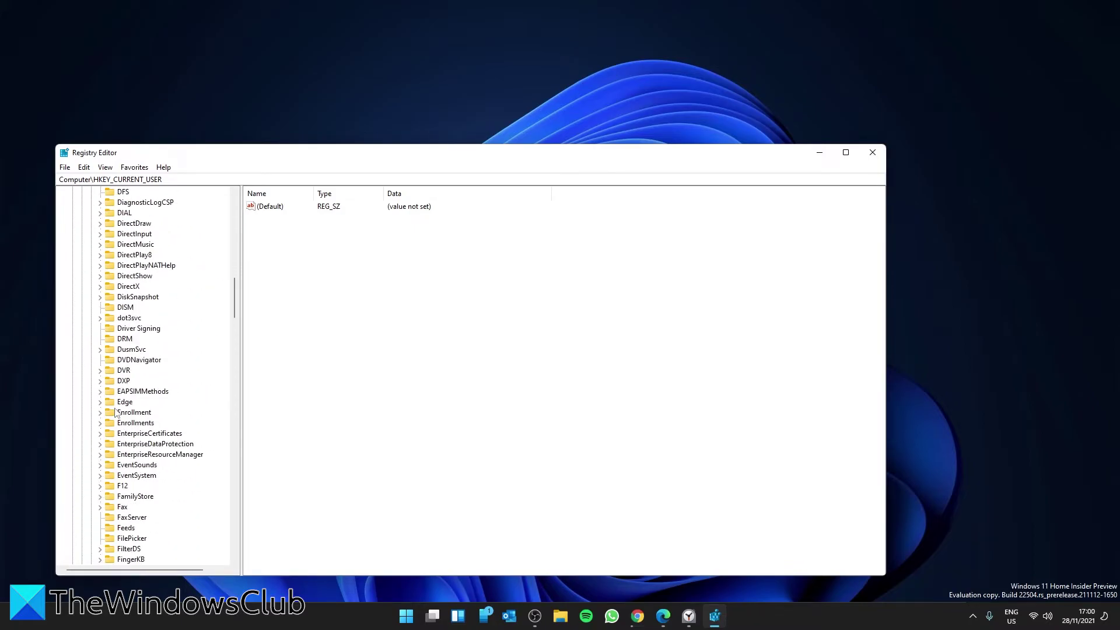
{"action": "scroll", "coordinate": [116, 414], "scroll_direction": "down", "scroll_amount": 6}
{"action": "scroll", "coordinate": [116, 420], "scroll_direction": "down", "scroll_amount": 10}
{"action": "scroll", "coordinate": [111, 455], "scroll_direction": "down", "scroll_amount": 10}
{"action": "scroll", "coordinate": [108, 496], "scroll_direction": "down", "scroll_amount": 10}
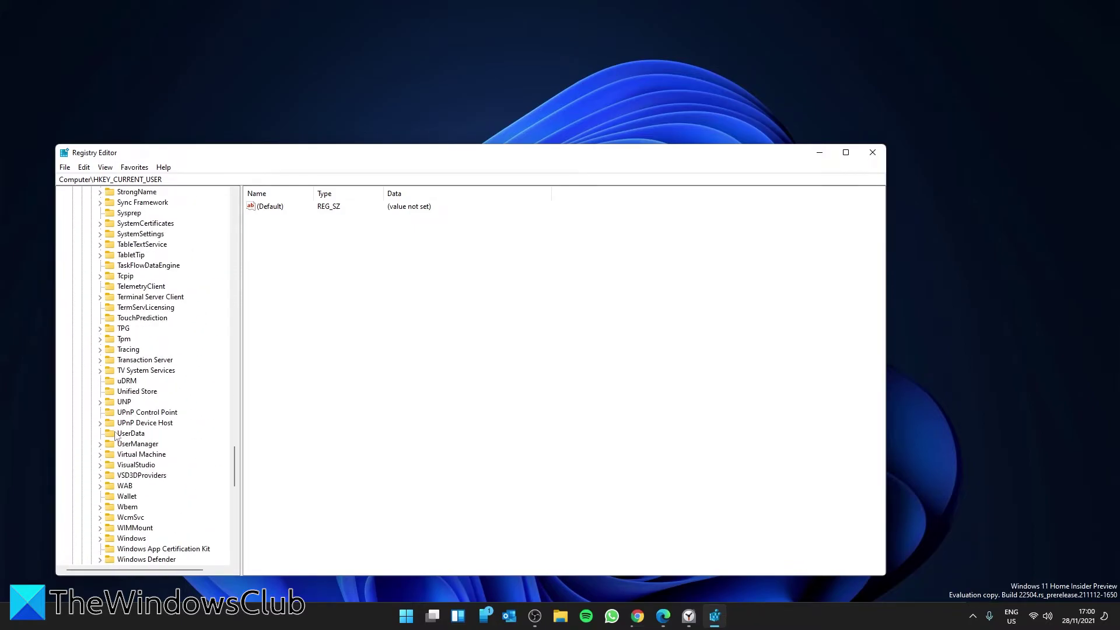
Step: Expand Windows\CurrentVersion\Policies and select the System key to list its values
{"action": "left_click", "coordinate": [100, 538]}
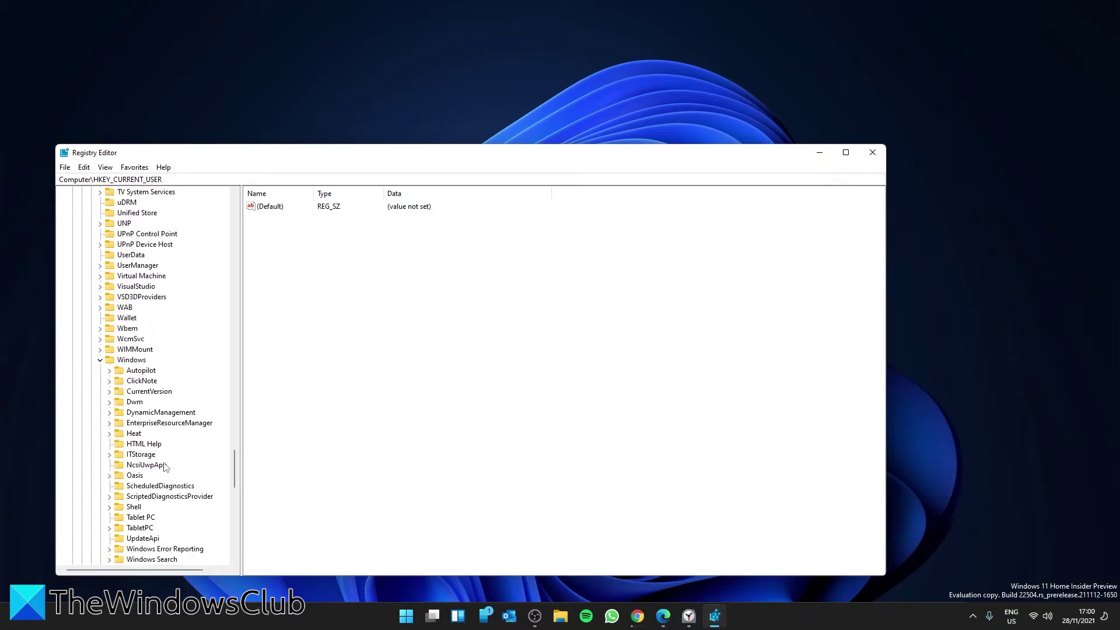
{"action": "left_click", "coordinate": [110, 392]}
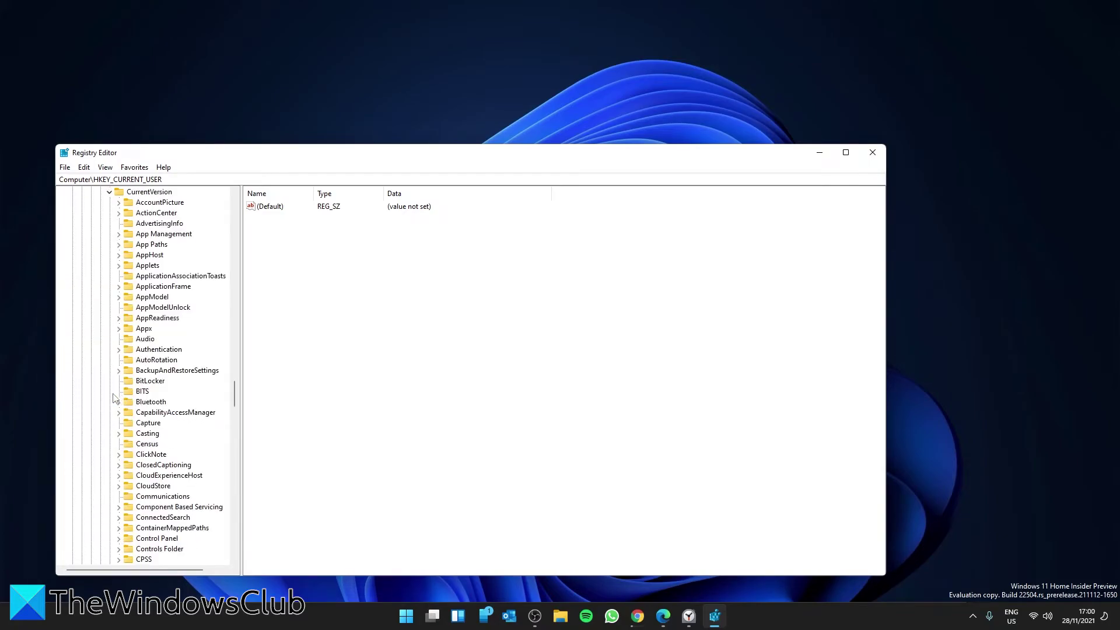
{"action": "scroll", "coordinate": [114, 397], "scroll_direction": "down", "scroll_amount": 2}
{"action": "scroll", "coordinate": [114, 398], "scroll_direction": "down", "scroll_amount": 8}
{"action": "scroll", "coordinate": [114, 397], "scroll_direction": "down", "scroll_amount": 8}
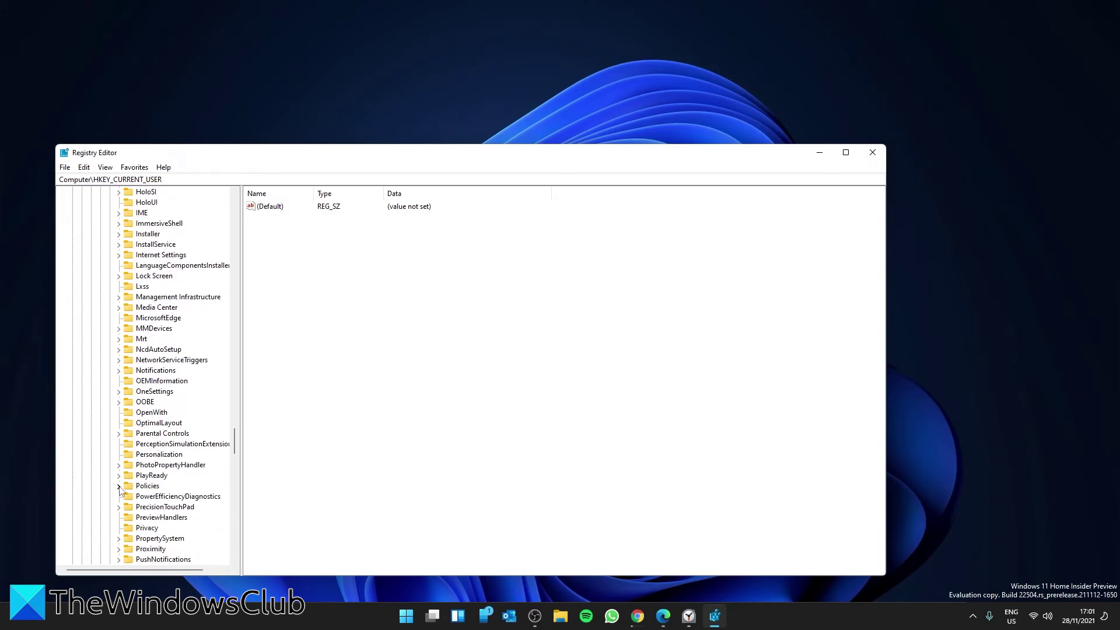
{"action": "left_click", "coordinate": [119, 455]}
{"action": "scroll", "coordinate": [193, 432], "scroll_direction": "down", "scroll_amount": 1}
{"action": "scroll", "coordinate": [193, 433], "scroll_direction": "down", "scroll_amount": 2}
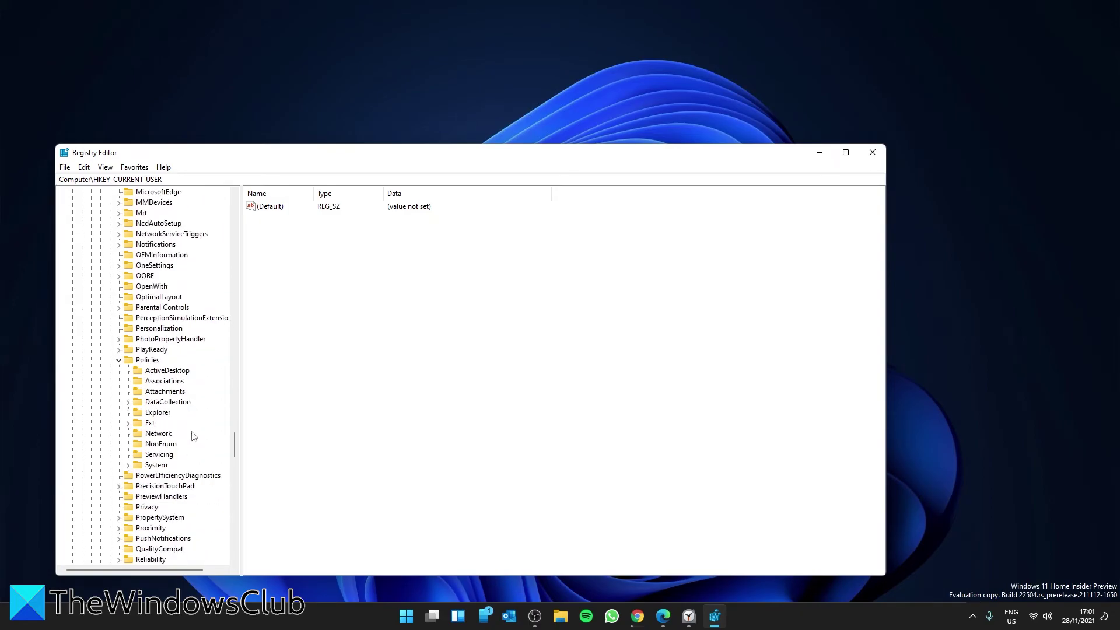
{"action": "left_click", "coordinate": [154, 466]}
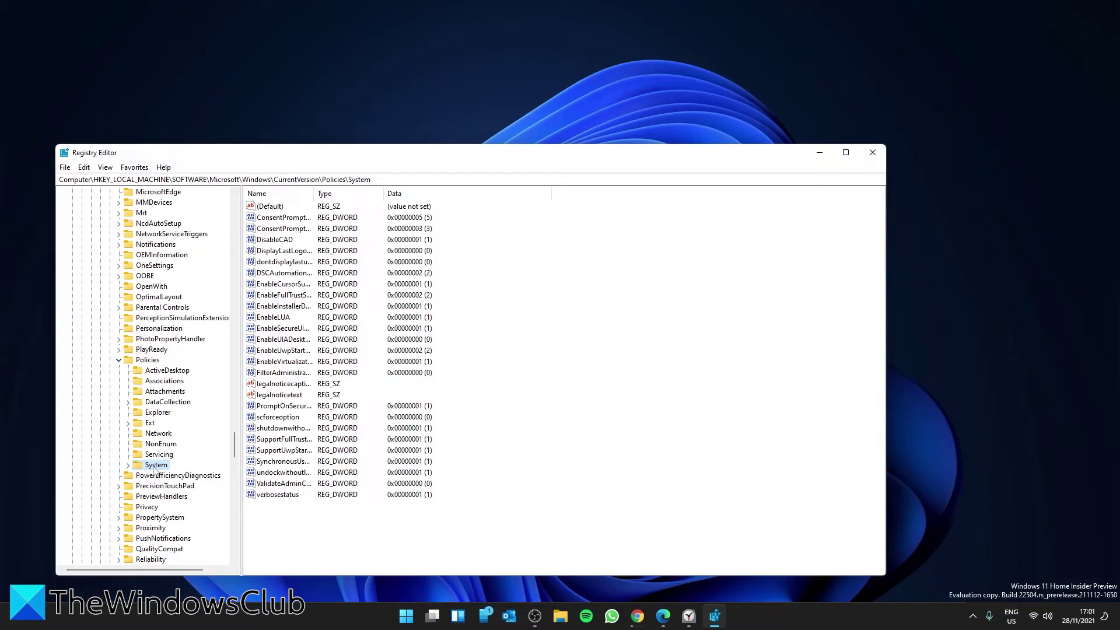
Step: Edit the EnableLUA DWORD and confirm it, leaving its value at 1
{"action": "double_click", "coordinate": [274, 318]}
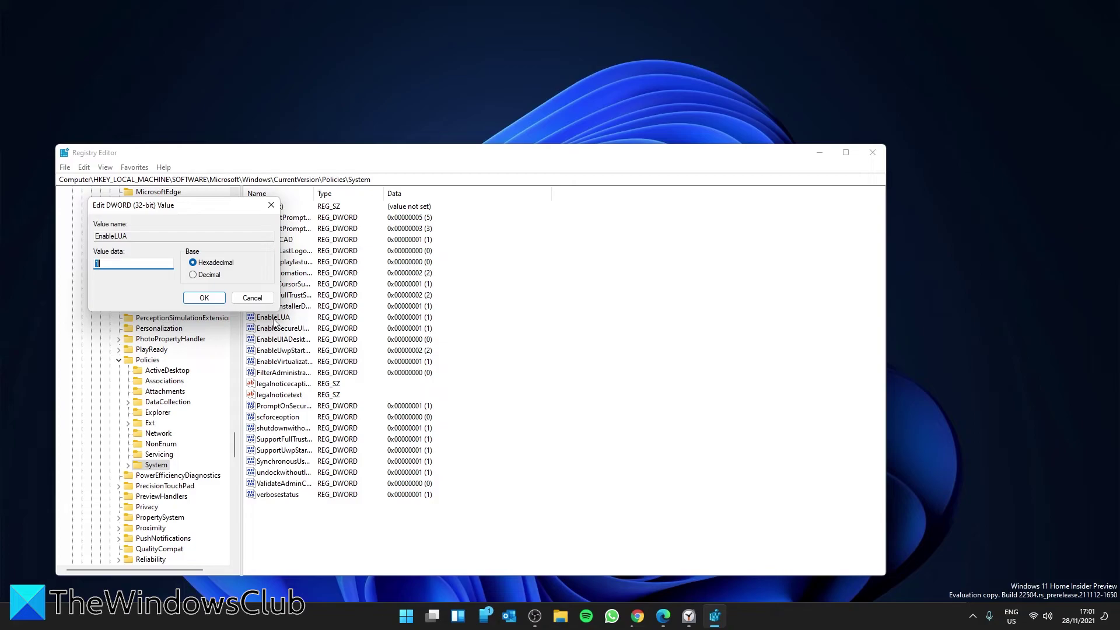
{"action": "left_click", "coordinate": [208, 299]}
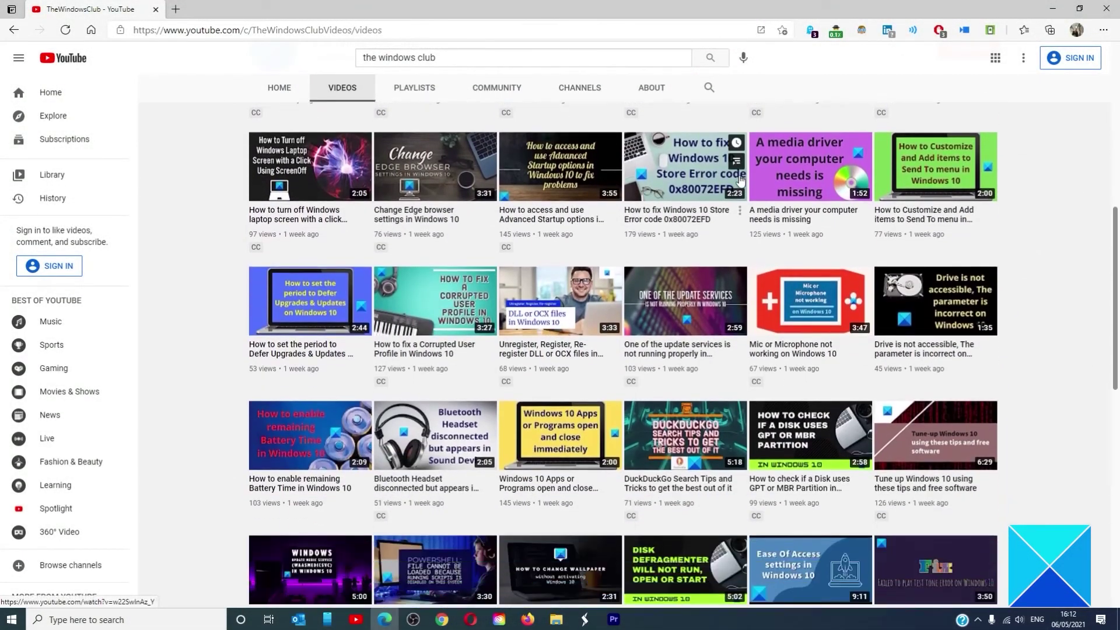
Step: Scroll down and back up through TheWindowsClub's Videos grid of tutorials
{"action": "scroll", "coordinate": [740, 180], "scroll_direction": "down", "scroll_amount": 5}
{"action": "scroll", "coordinate": [740, 179], "scroll_direction": "down", "scroll_amount": 2}
{"action": "scroll", "coordinate": [740, 179], "scroll_direction": "down", "scroll_amount": 5}
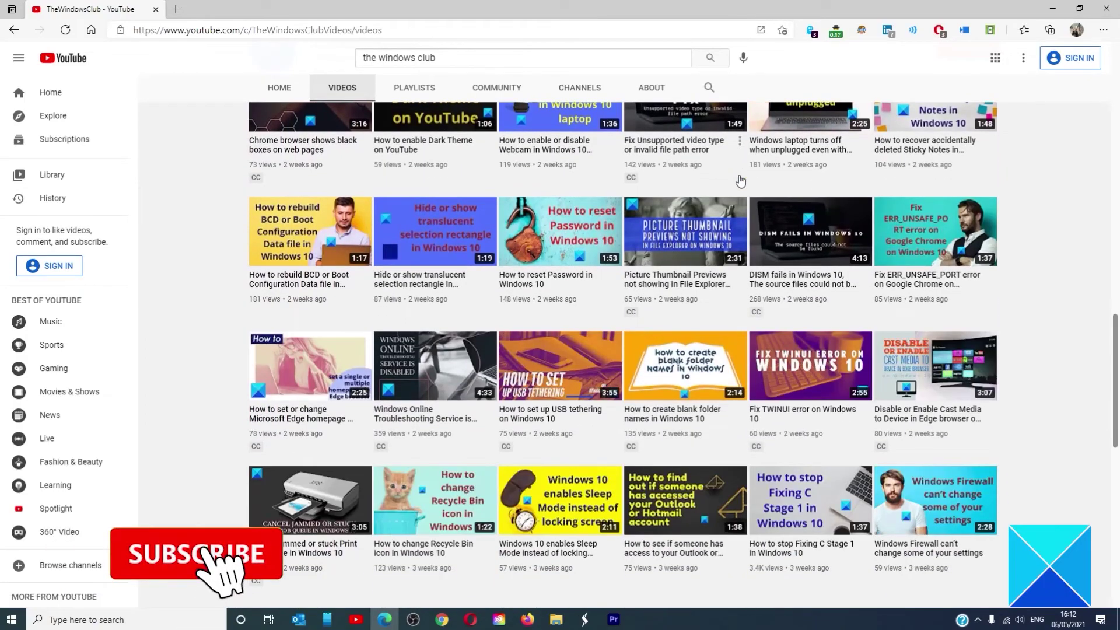
{"action": "scroll", "coordinate": [740, 181], "scroll_direction": "up", "scroll_amount": 3}
{"action": "scroll", "coordinate": [740, 181], "scroll_direction": "up", "scroll_amount": 3}
{"action": "scroll", "coordinate": [740, 181], "scroll_direction": "up", "scroll_amount": 3}
{"action": "scroll", "coordinate": [739, 181], "scroll_direction": "up", "scroll_amount": 4}
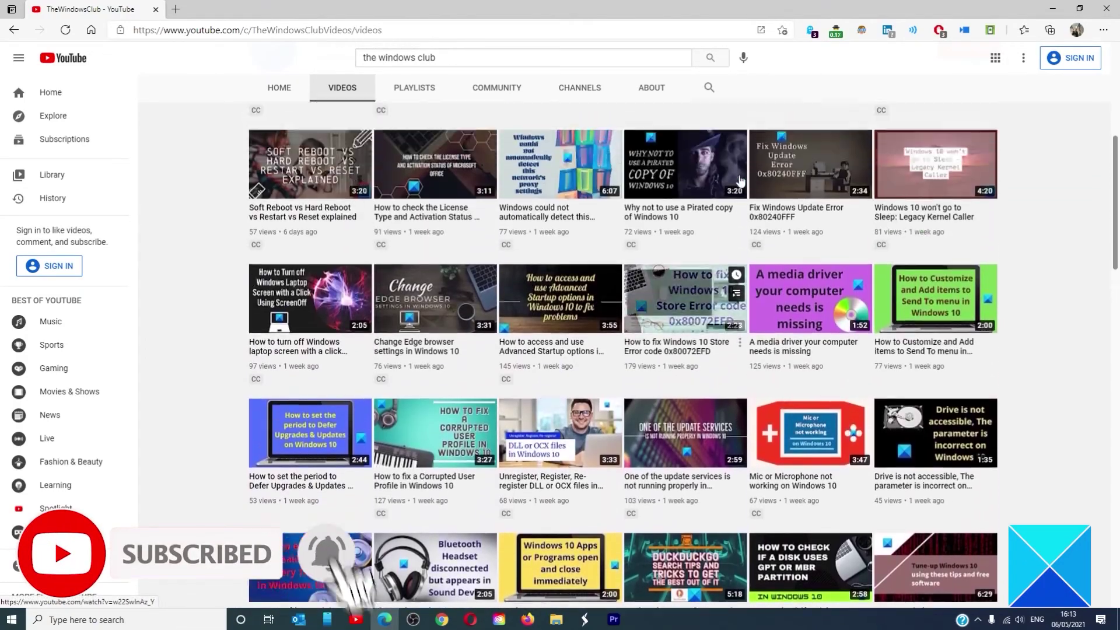